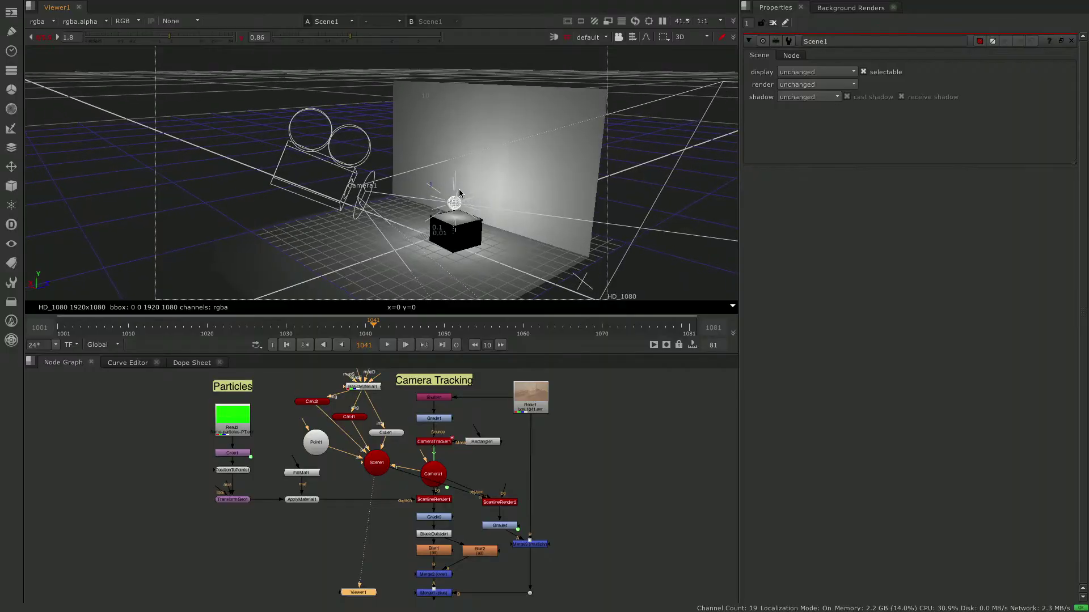
# Step: Display the Read2 particle image in the viewer and examine its metadata down to the input bit depth
pyautogui.keyDown('ctrl'); pyautogui.moveTo(494, 194); pyautogui.dragTo(462, 228); pyautogui.keyUp('ctrl')
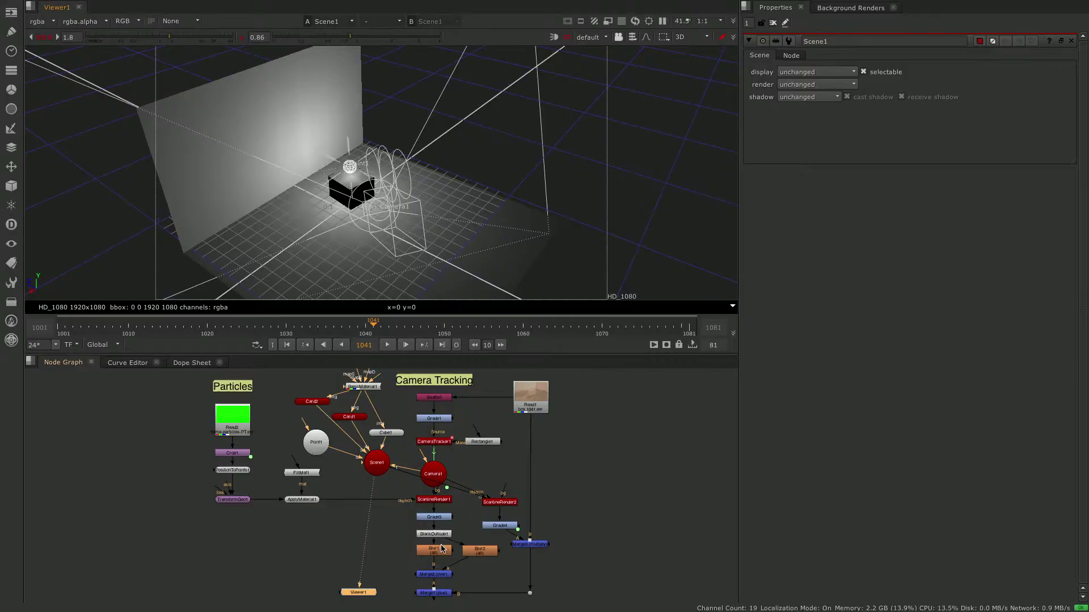
pyautogui.doubleClick(233, 421)
pyautogui.press('1')
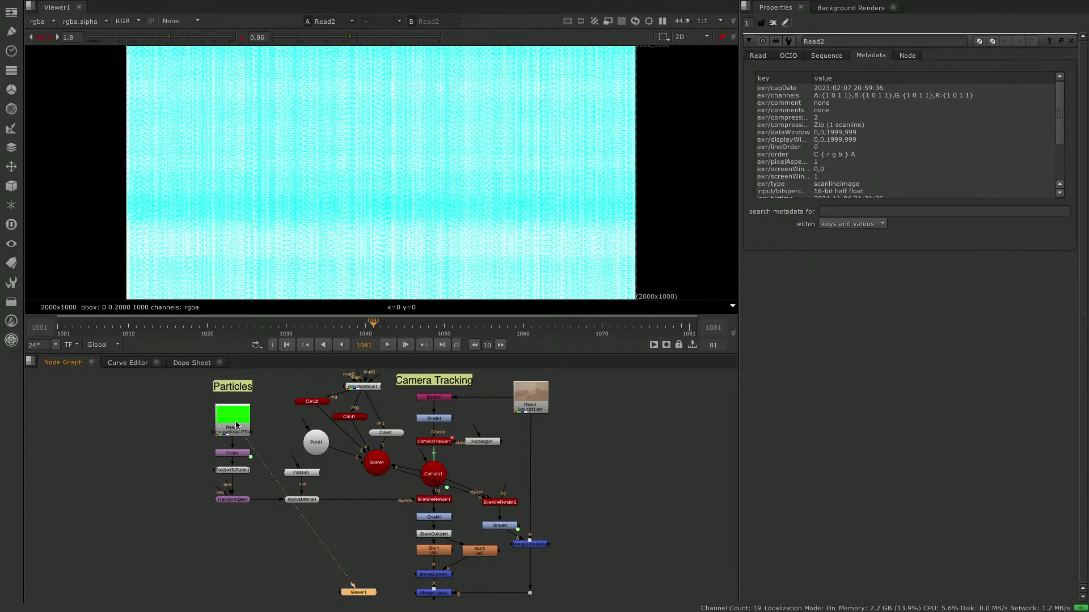
pyautogui.click(862, 193)
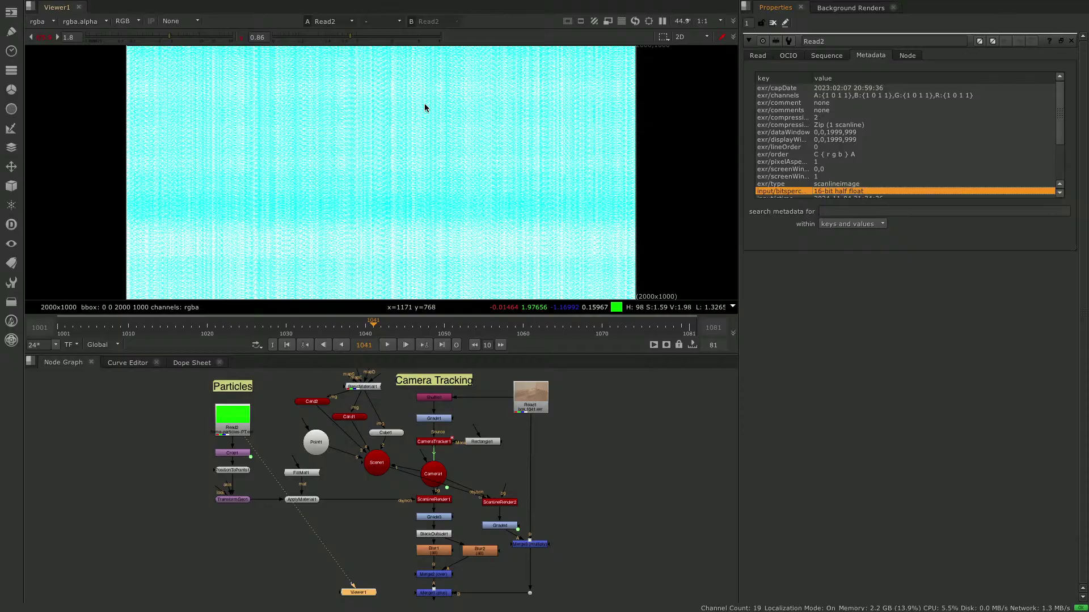
# Step: Inspect the expression driving the y value of the Crop1 box, leaving it unedited
pyautogui.doubleClick(241, 458)
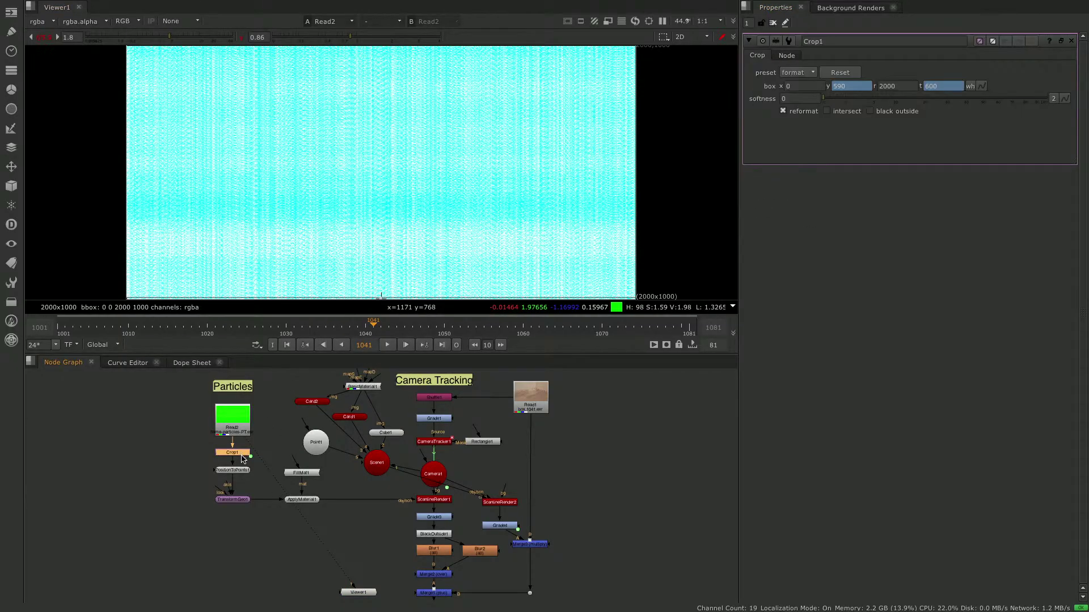
pyautogui.click(852, 85)
pyautogui.press('=')
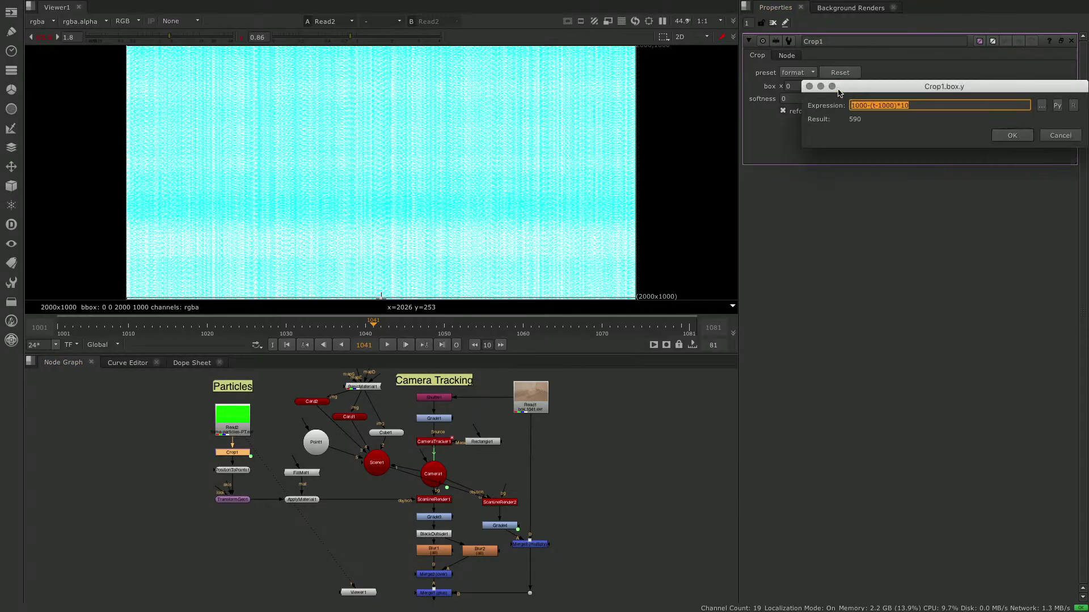
pyautogui.click(876, 104)
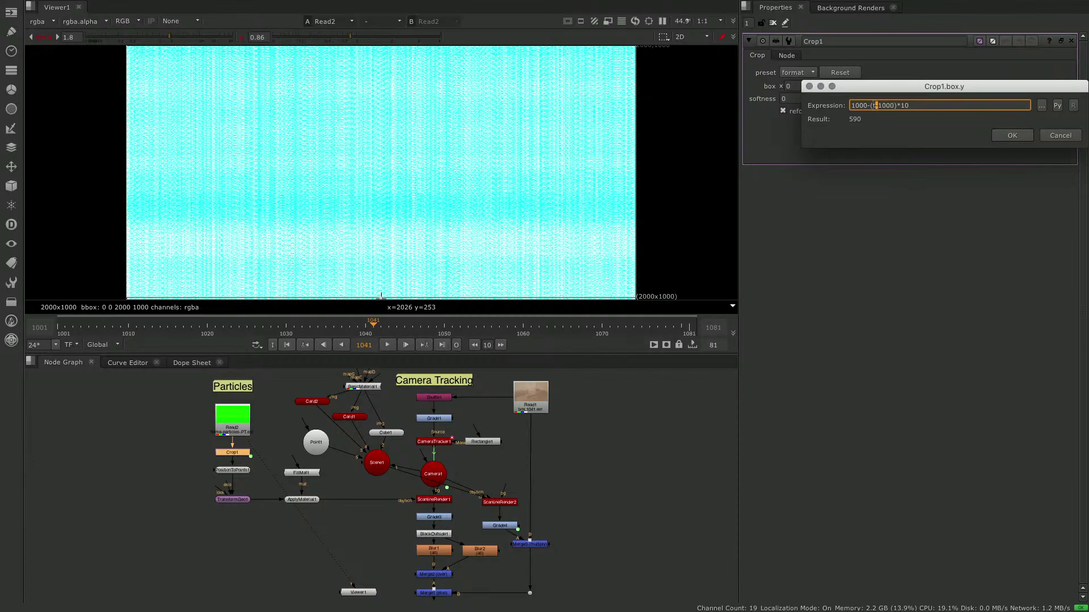
pyautogui.click(1059, 136)
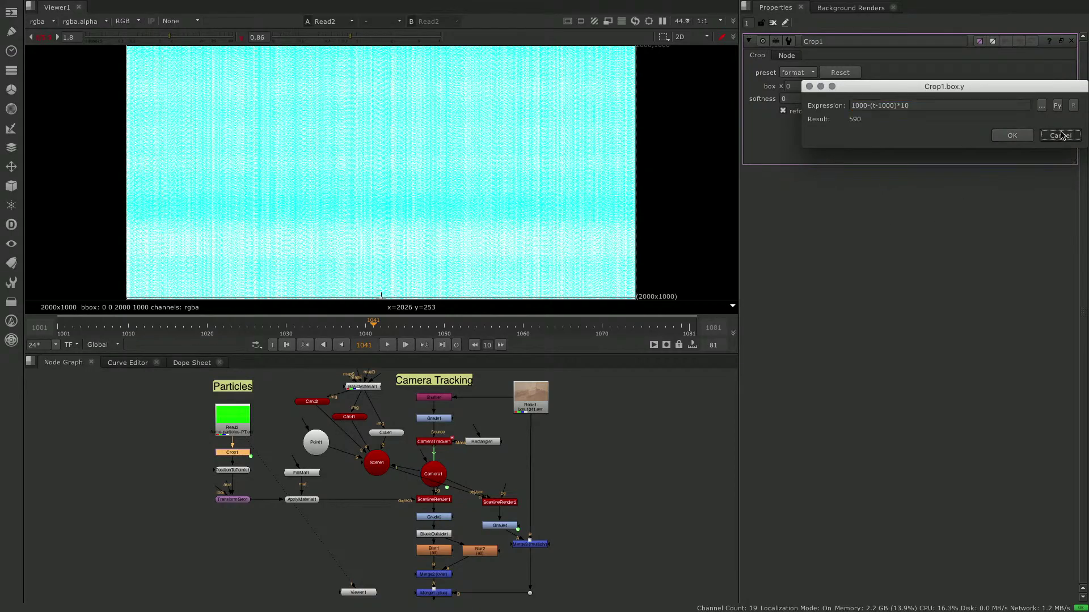
pyautogui.click(598, 499)
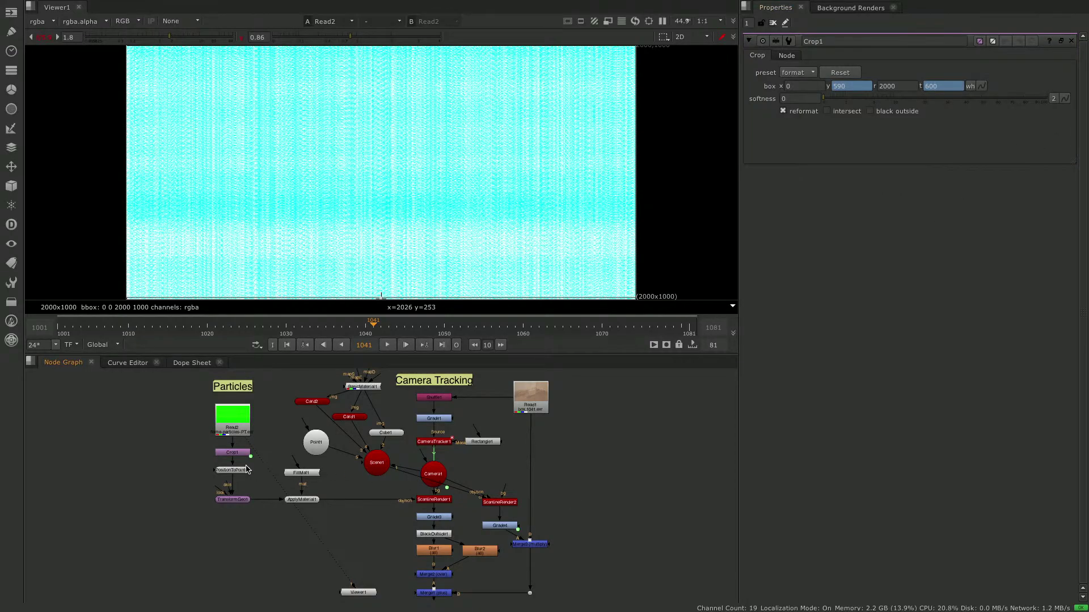
# Step: Scrub the timeline back to frame 1016 and view the output of Crop1
pyautogui.moveTo(366, 326); pyautogui.dragTo(167, 335)
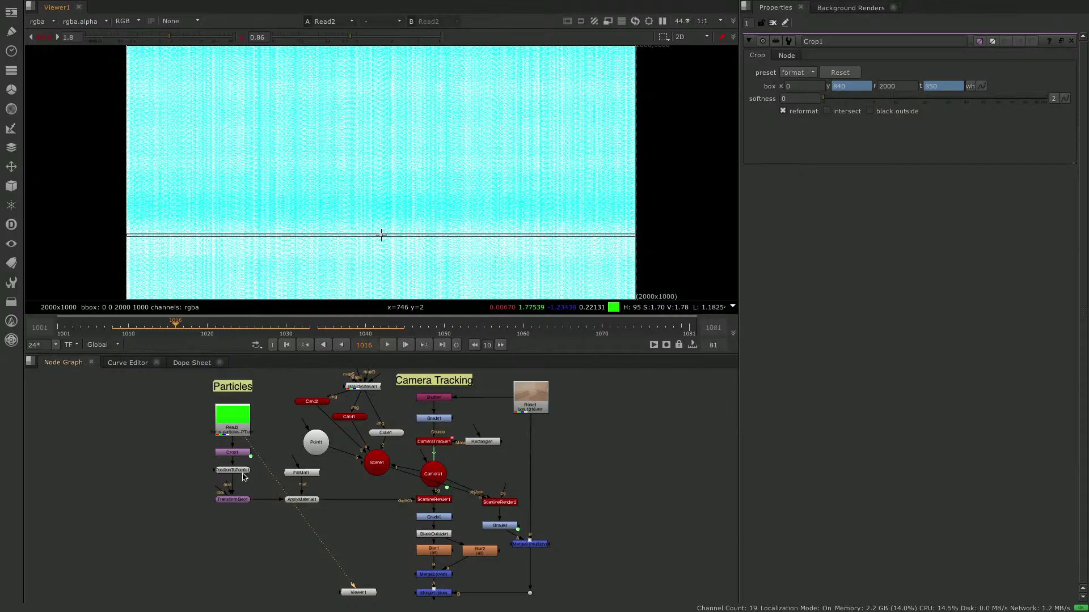
pyautogui.click(241, 454)
pyautogui.press('1')
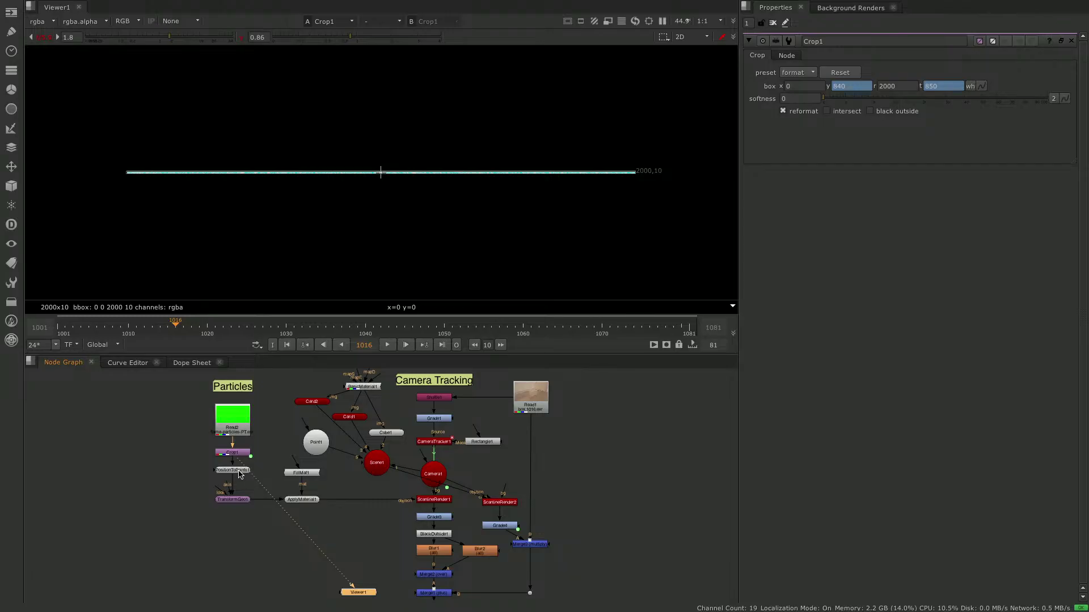
# Step: View the PositionToPoints1 point cloud in 3D with its settings open and play back the particle animation
pyautogui.doubleClick(239, 472)
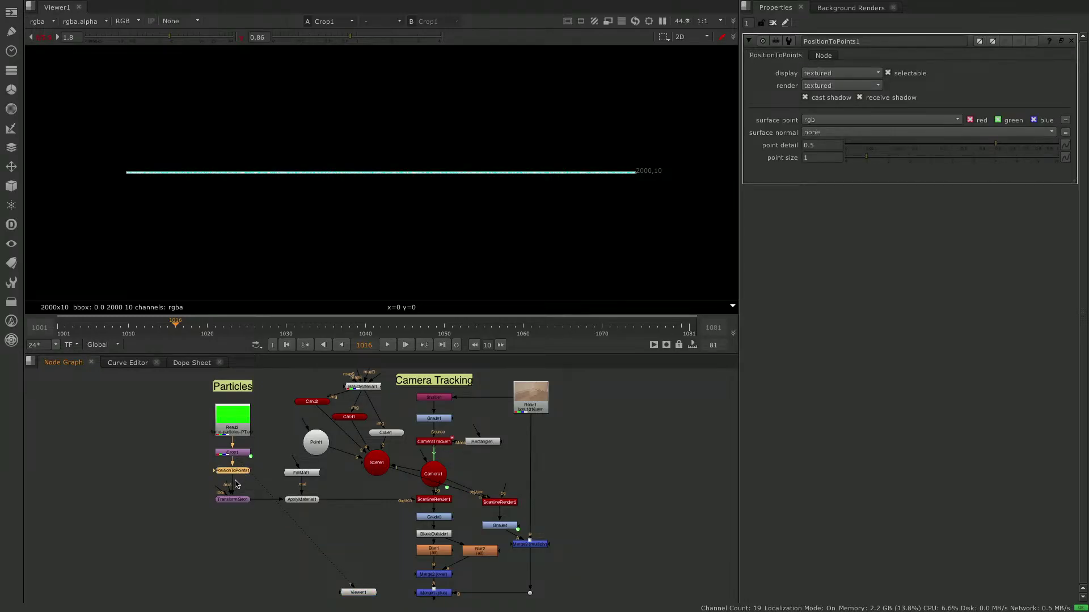
pyautogui.press('1')
pyautogui.click(237, 482)
pyautogui.keyDown('ctrl'); pyautogui.moveTo(513, 237); pyautogui.dragTo(527, 171); pyautogui.keyUp('ctrl')
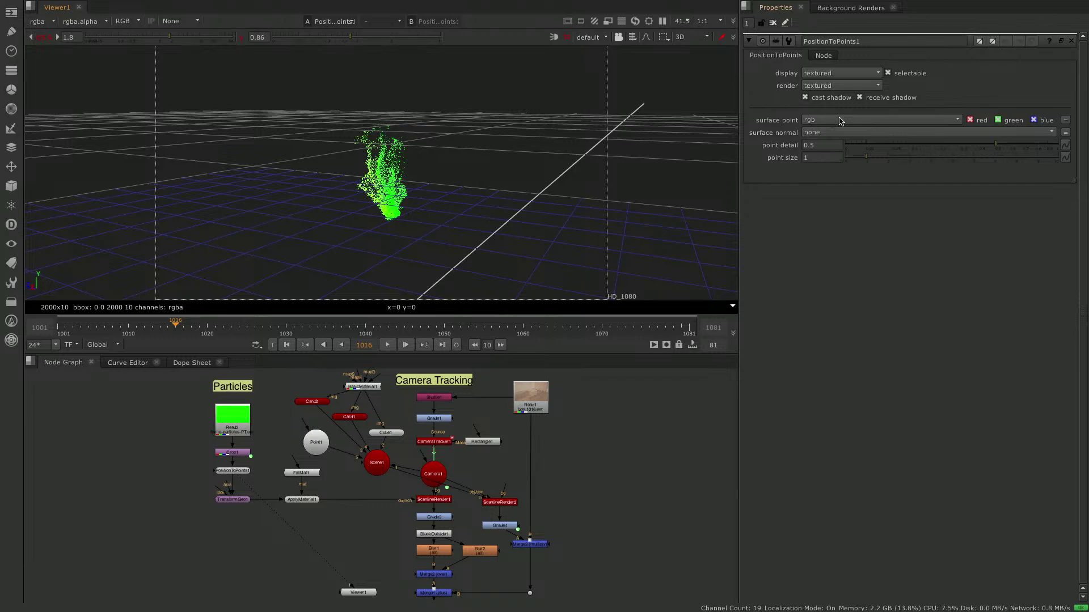
pyautogui.click(387, 346)
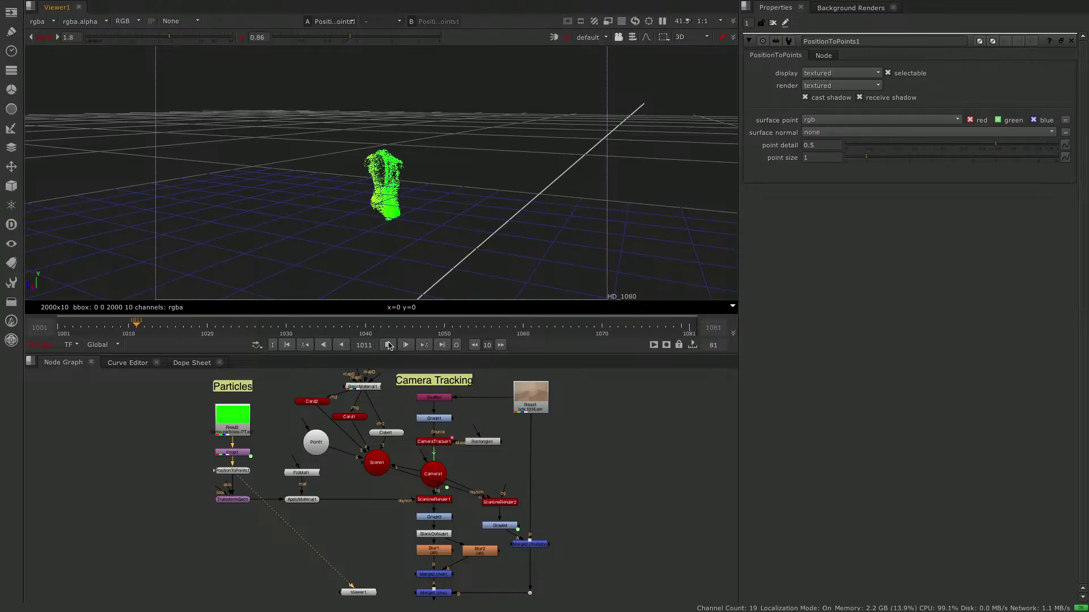
pyautogui.click(388, 345)
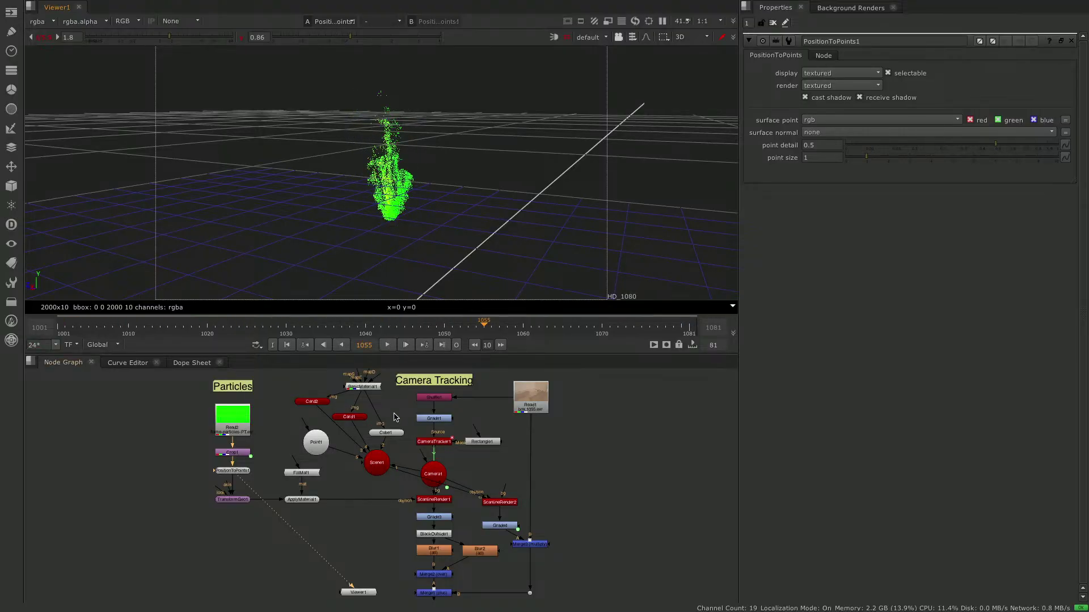
# Step: View the outputs of ApplyMaterial1 and ScanlineRender1, showing the particle render in 2D
pyautogui.click(311, 501)
pyautogui.press('1')
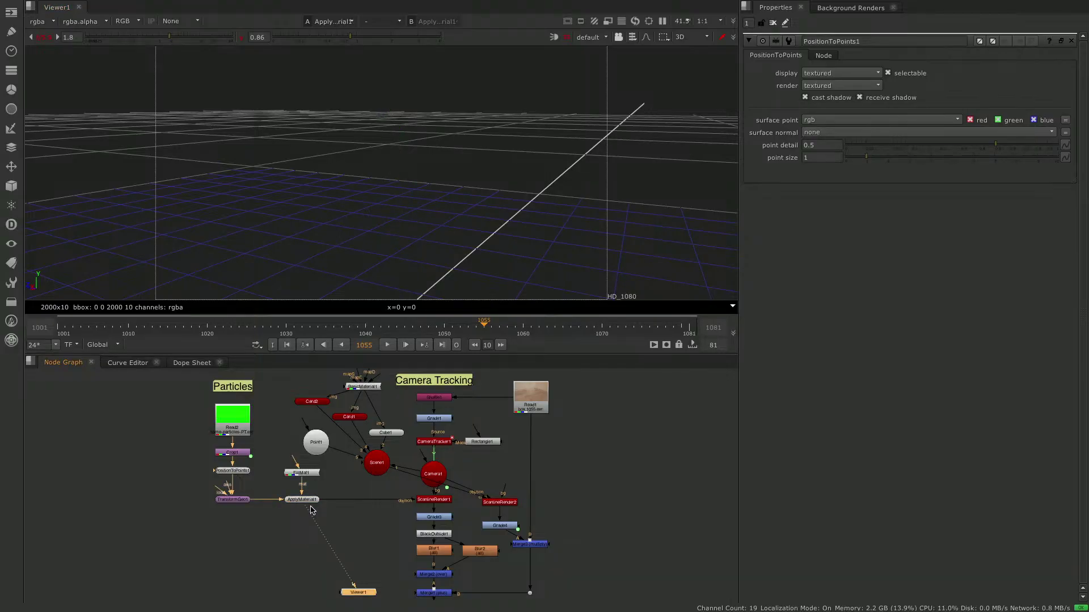
pyautogui.click(448, 501)
pyautogui.press('1')
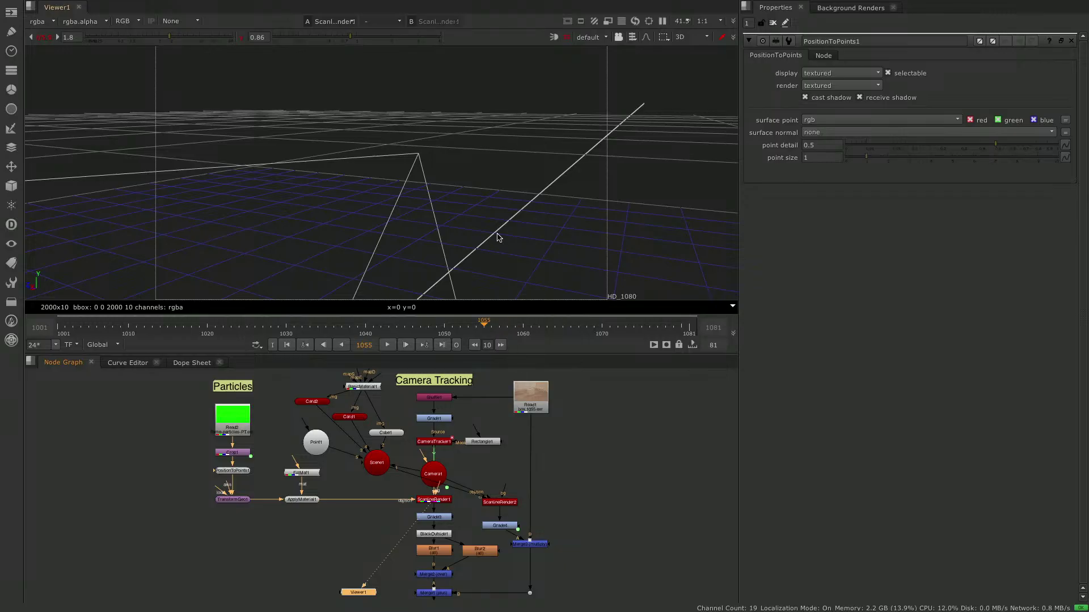
pyautogui.press('Tab')
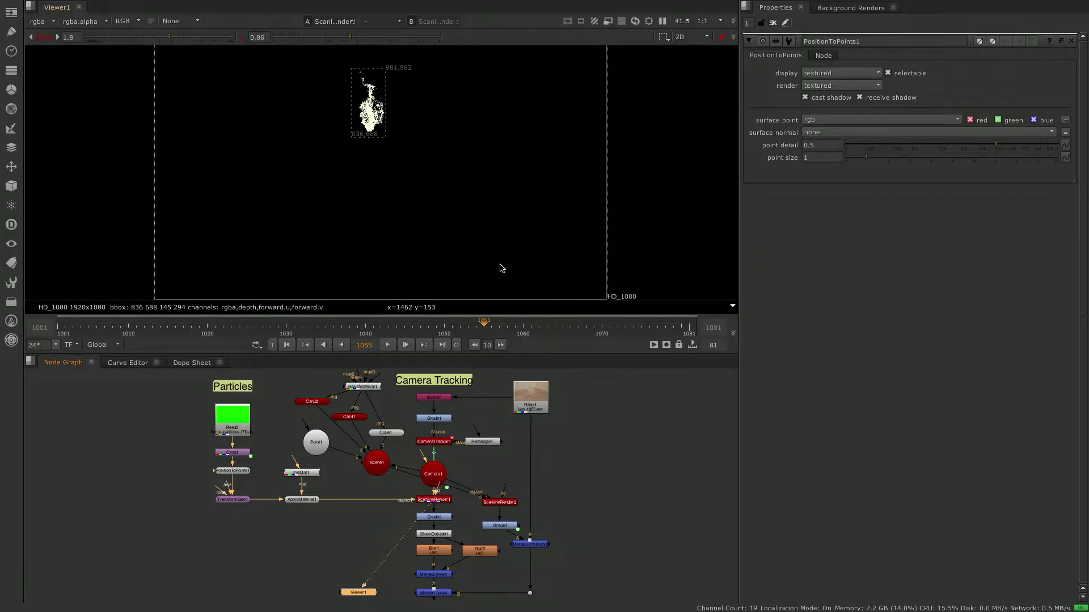
# Step: View the Grade3 result, inspect the BlackOutside1 and Grade3 settings, and play back the graded particles
pyautogui.click(446, 520)
pyautogui.press('1')
pyautogui.doubleClick(445, 535)
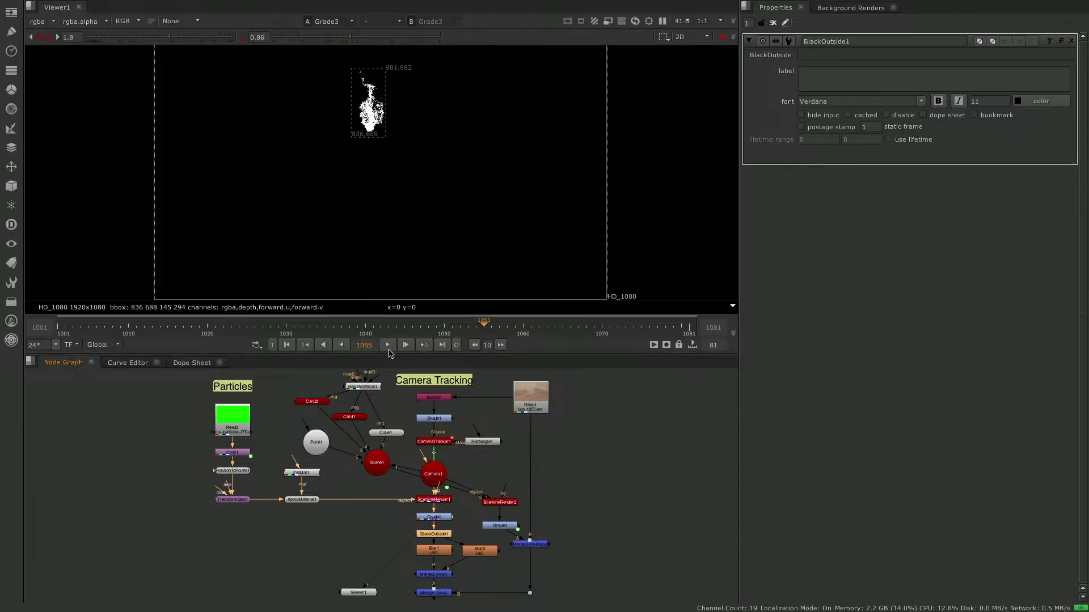
pyautogui.doubleClick(445, 517)
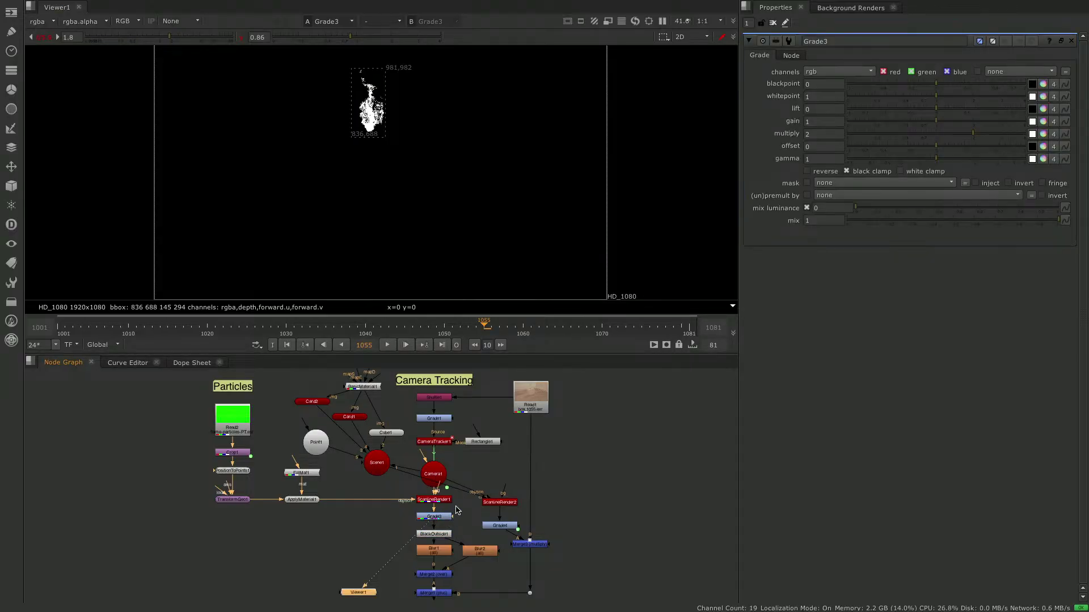
pyautogui.click(387, 345)
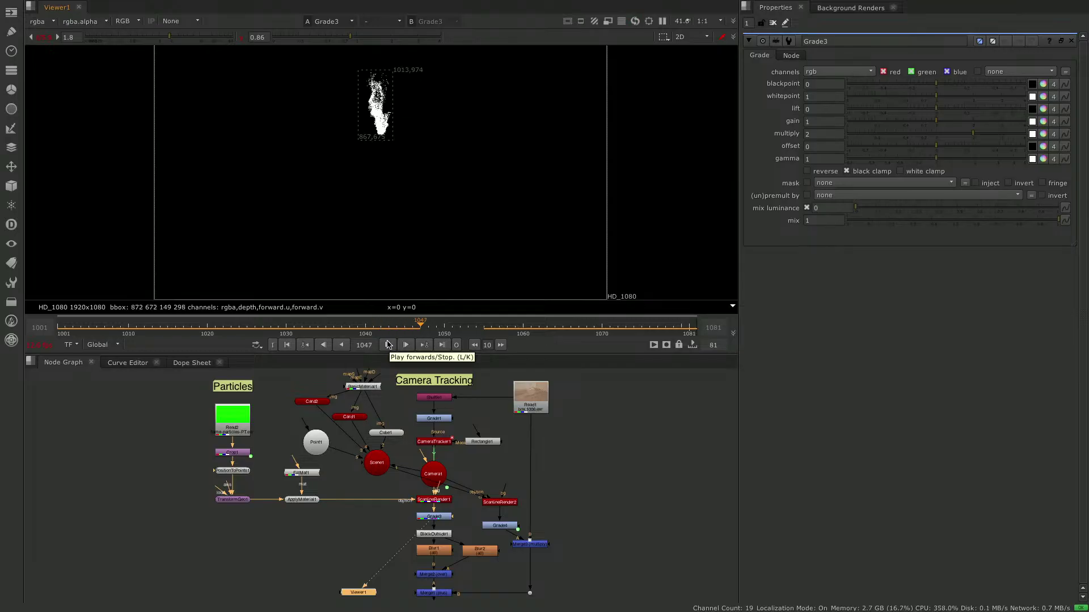
pyautogui.click(388, 344)
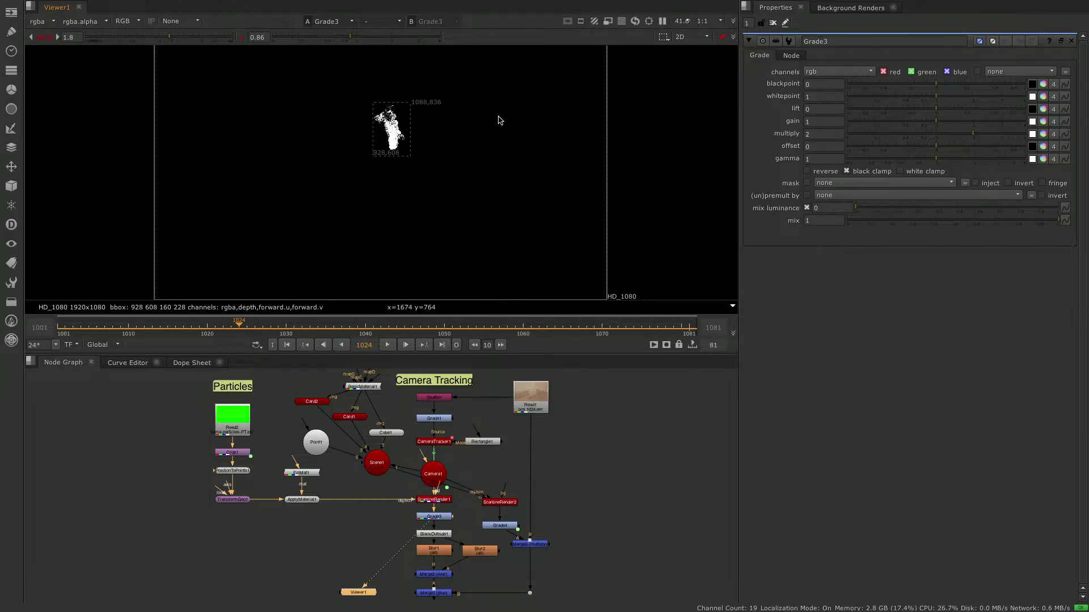
# Step: Inspect the BlackOutside1 settings and view the particle glow through Blur1 and Merge2
pyautogui.doubleClick(443, 538)
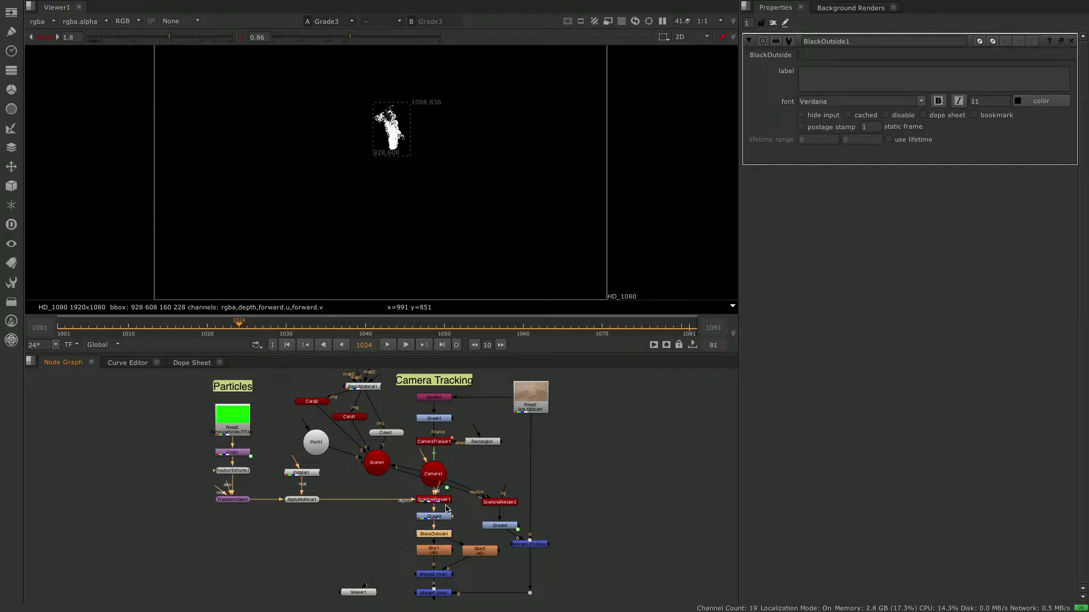
pyautogui.click(444, 554)
pyautogui.press('1')
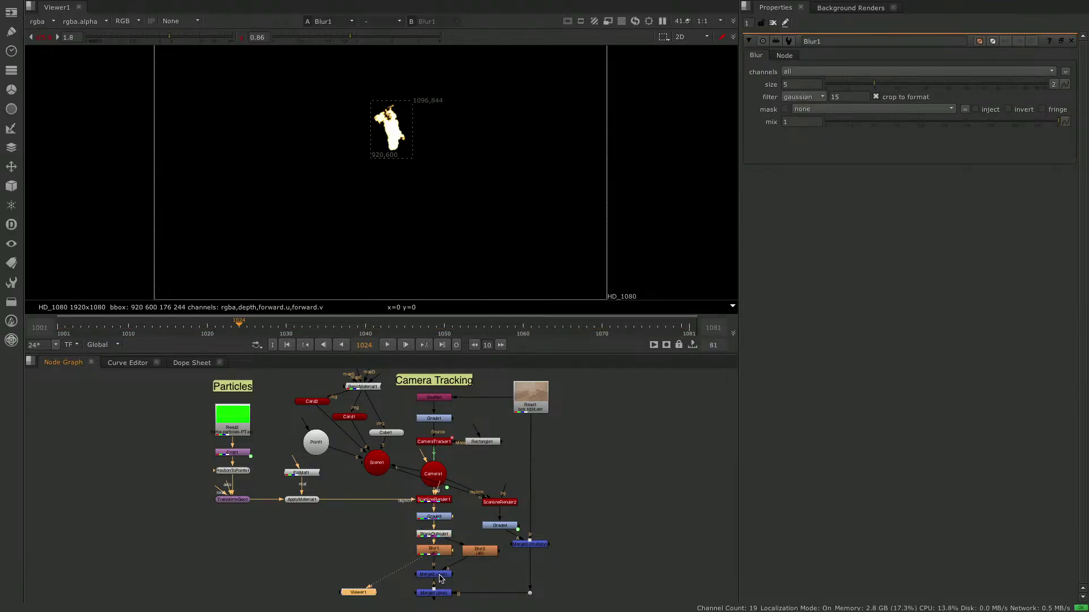
pyautogui.click(440, 575)
pyautogui.press('1')
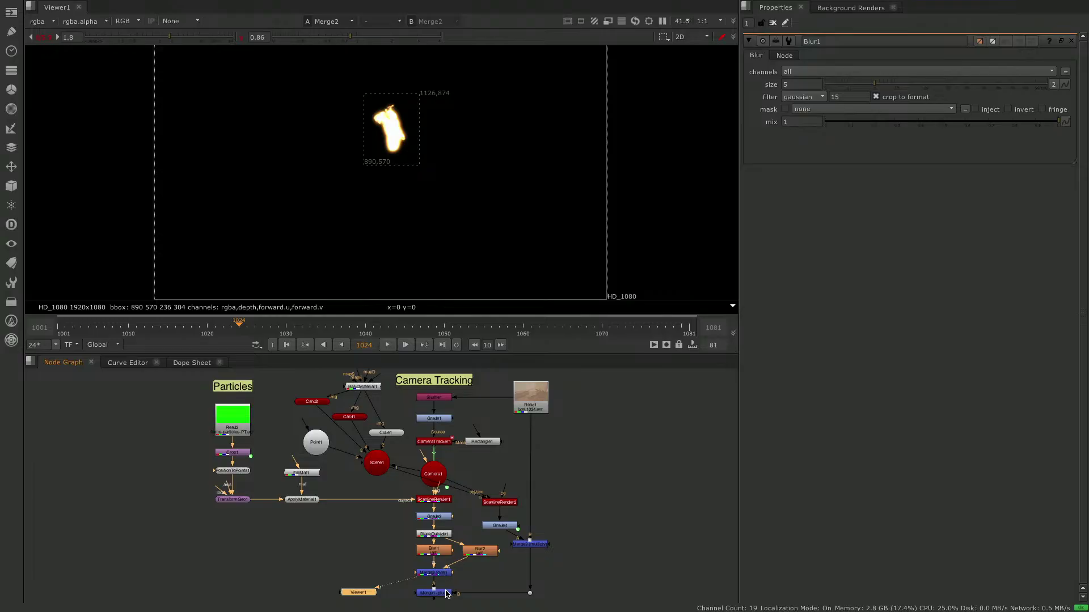
# Step: View the final Merge1 composite of the fire over the box footage and play it back
pyautogui.click(447, 593)
pyautogui.press('1')
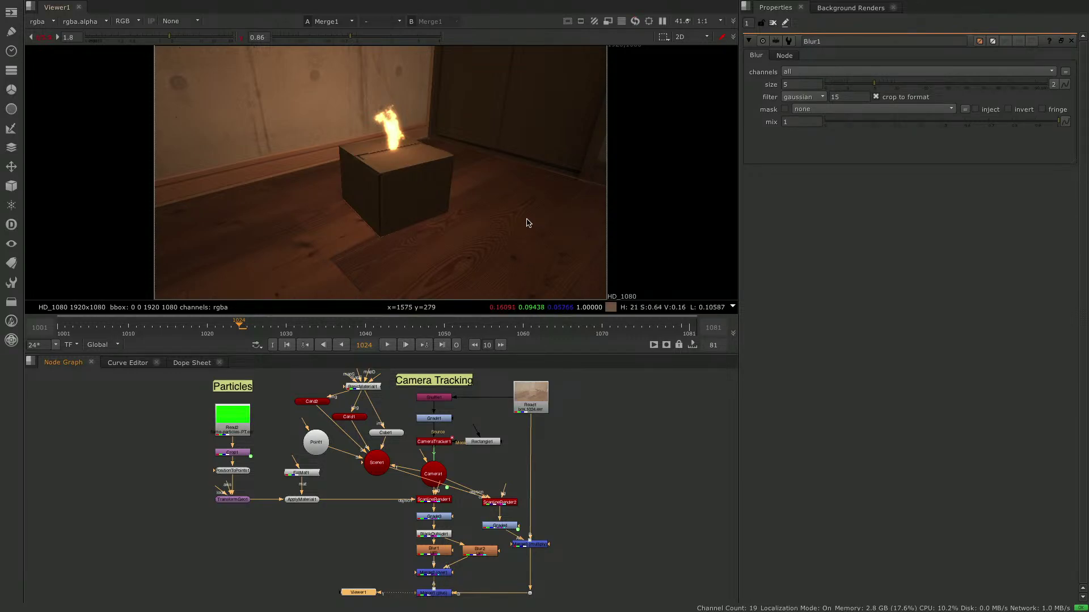
pyautogui.click(388, 345)
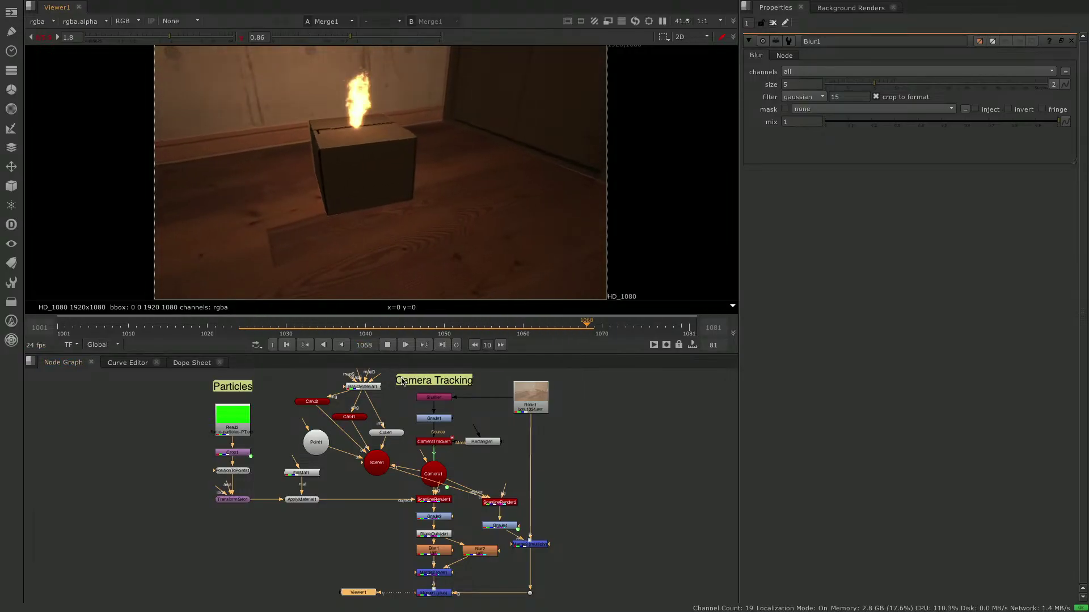